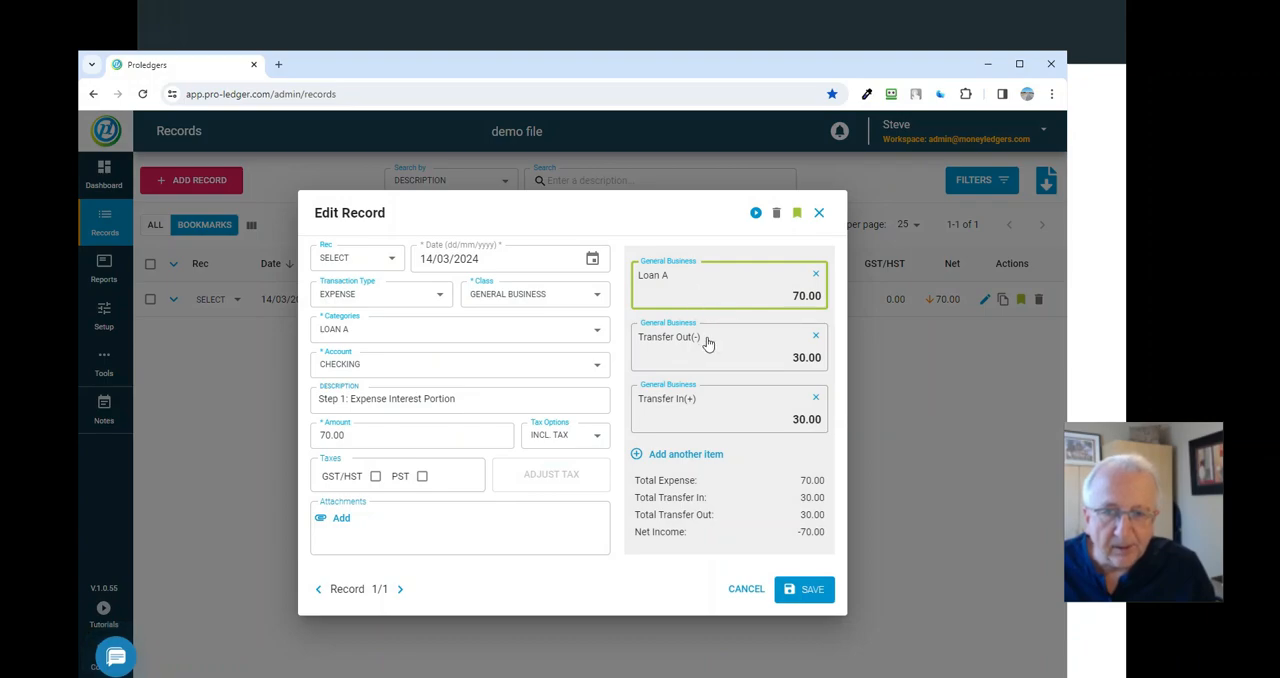
- Examine the Loan A interest expense line and its category, comparing it with the transfer lines of the open split record
left_click(733, 428)
left_click(723, 285)
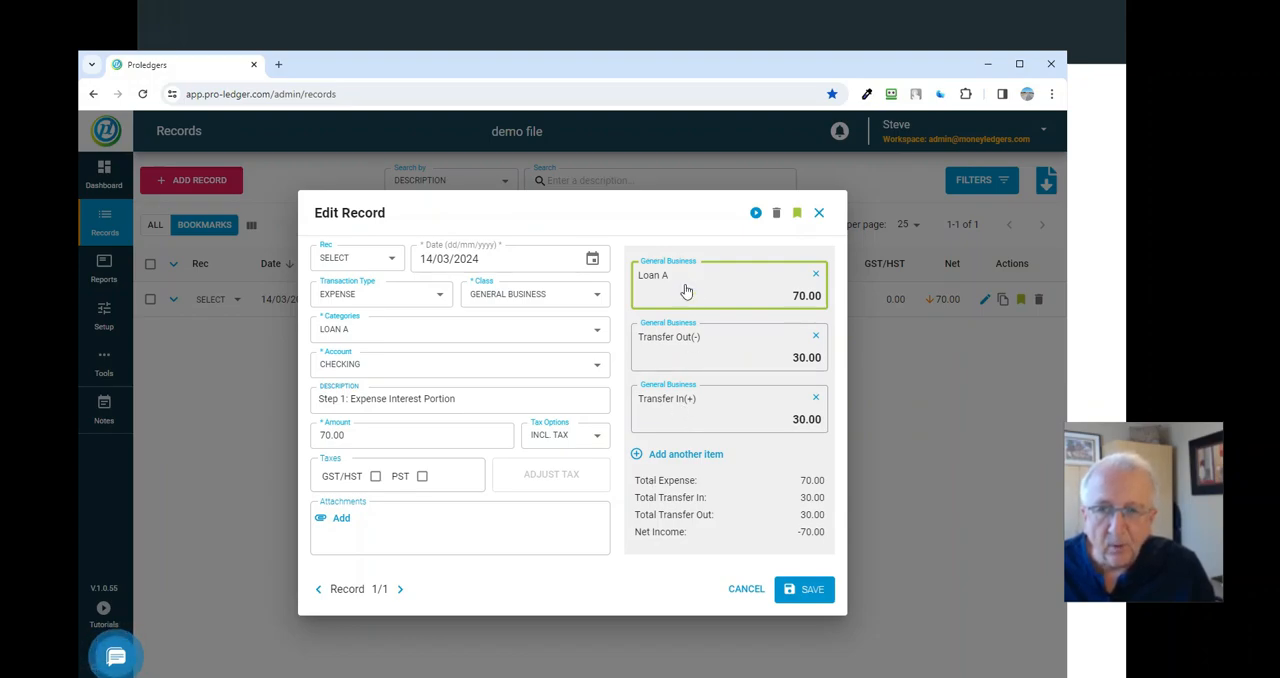
left_click(378, 338)
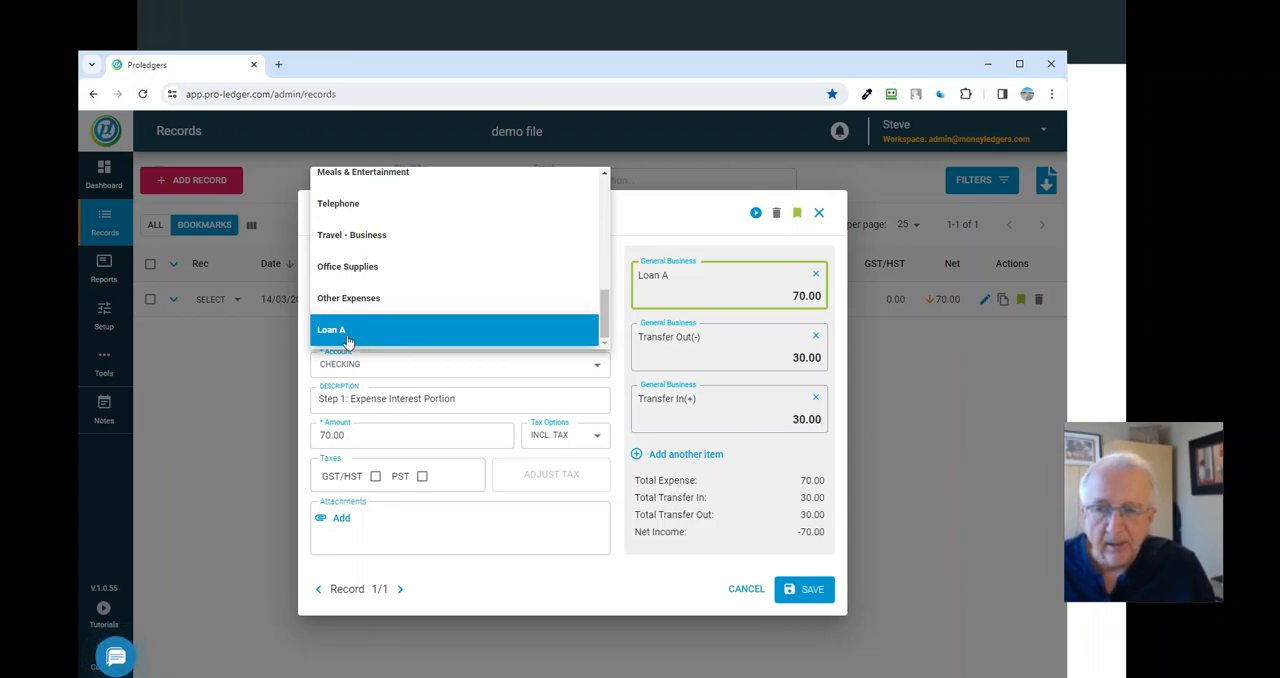
left_click(392, 346)
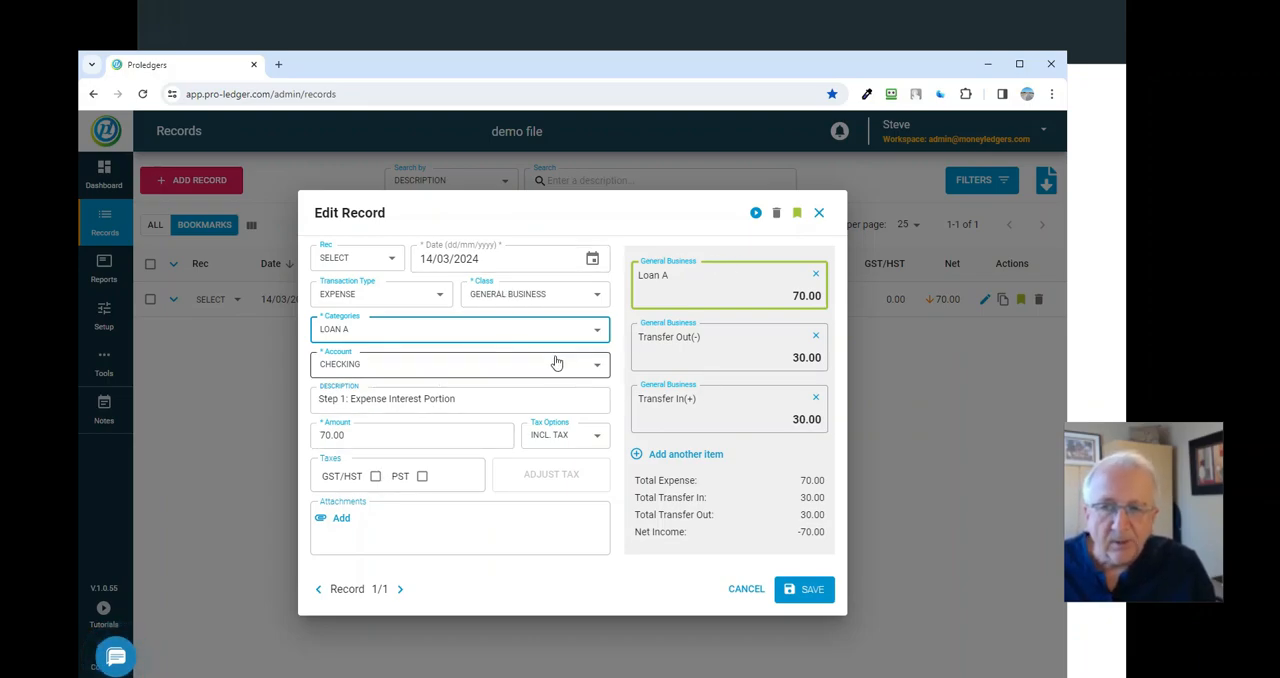
left_click(714, 348)
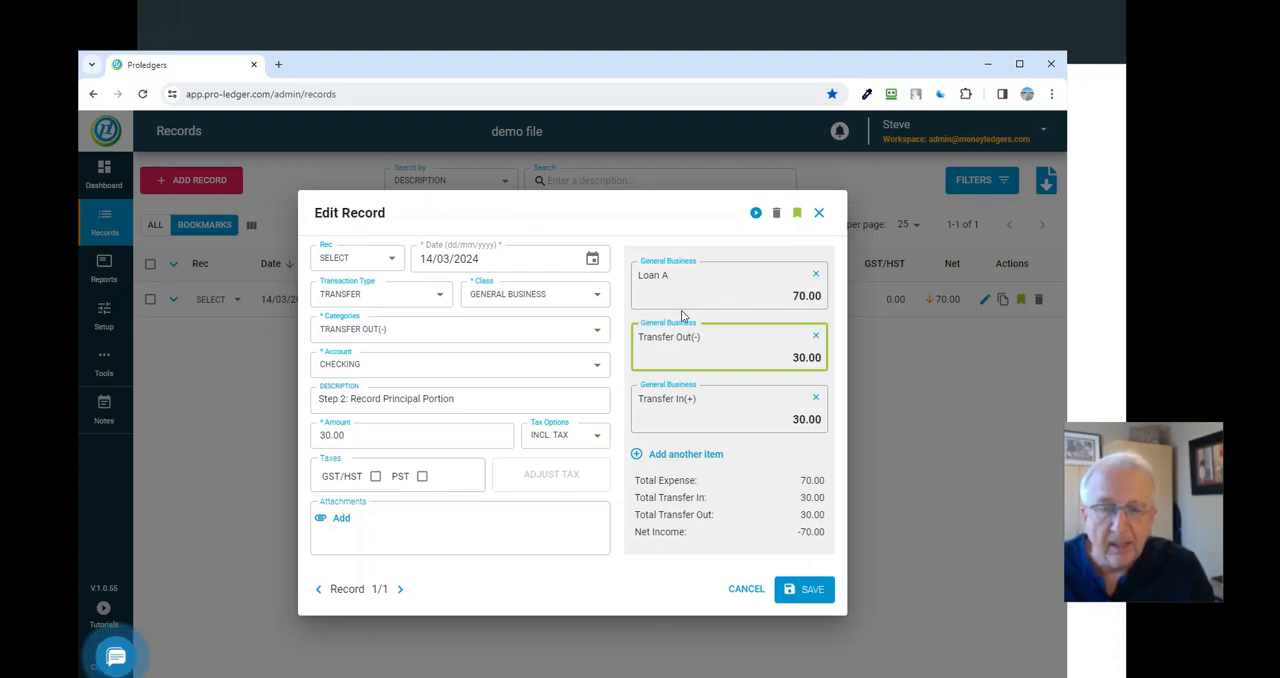
left_click(705, 292)
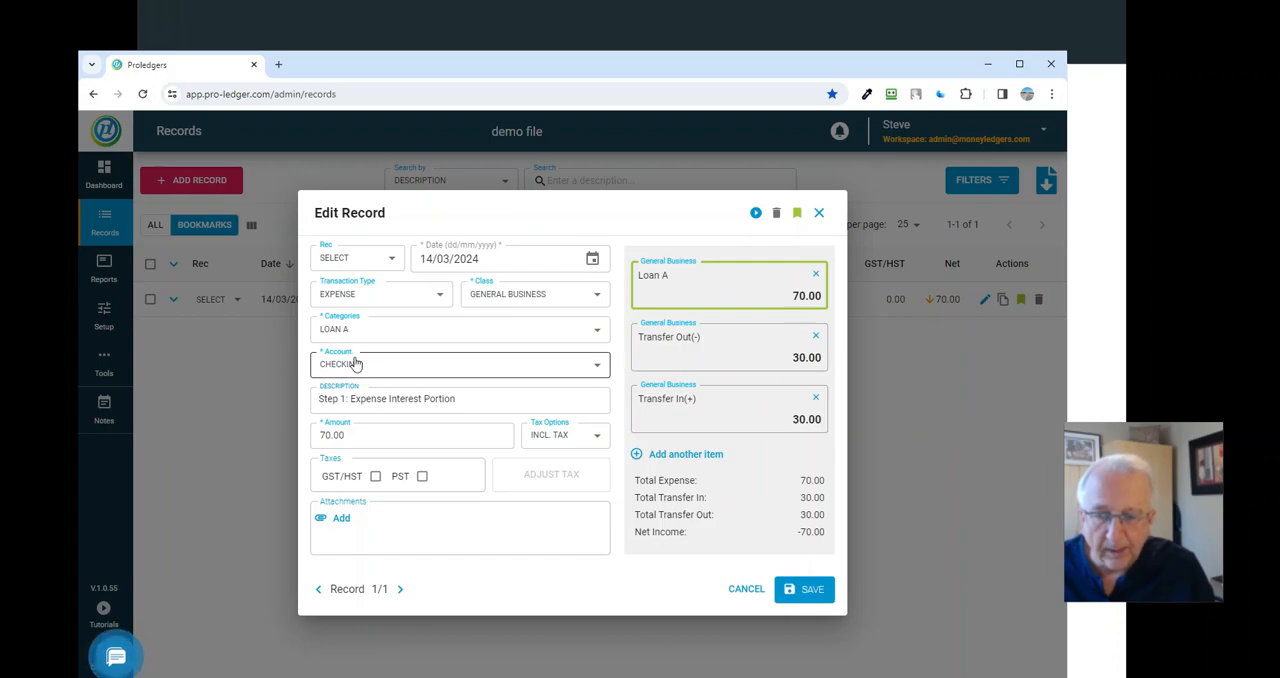
left_click(676, 354)
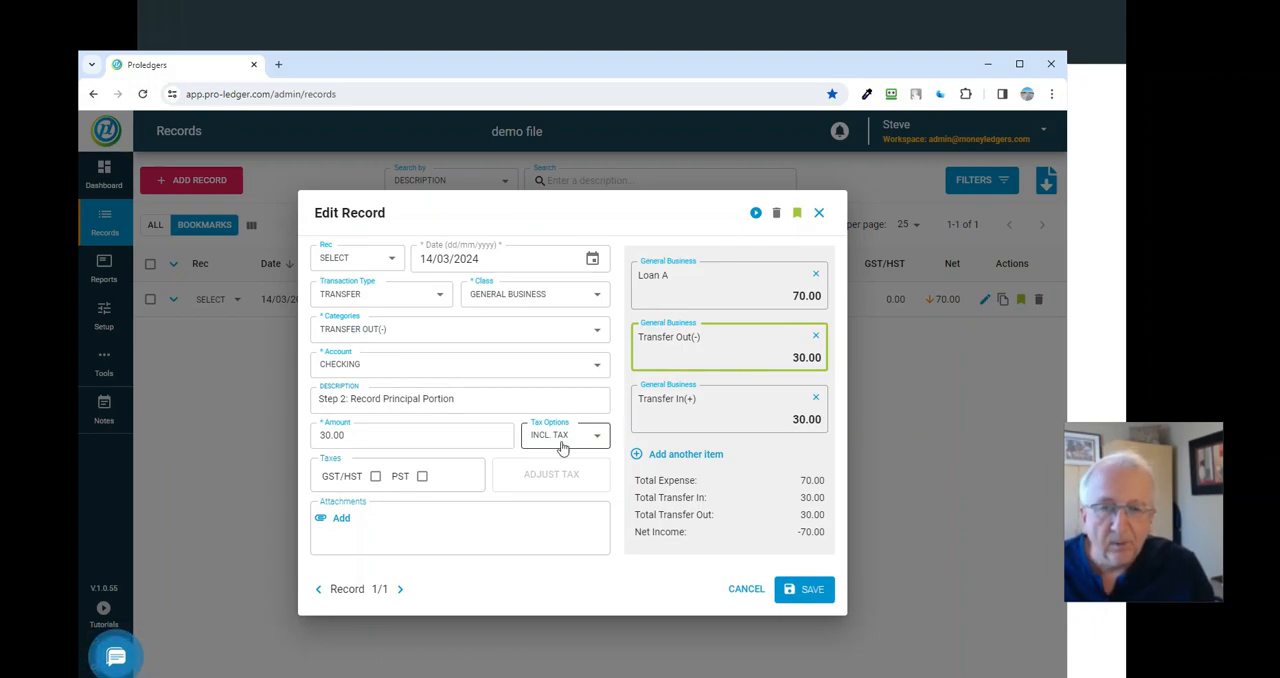
- Select Loan 1 as the account on the split record's Transfer In line and save the record
left_click(730, 412)
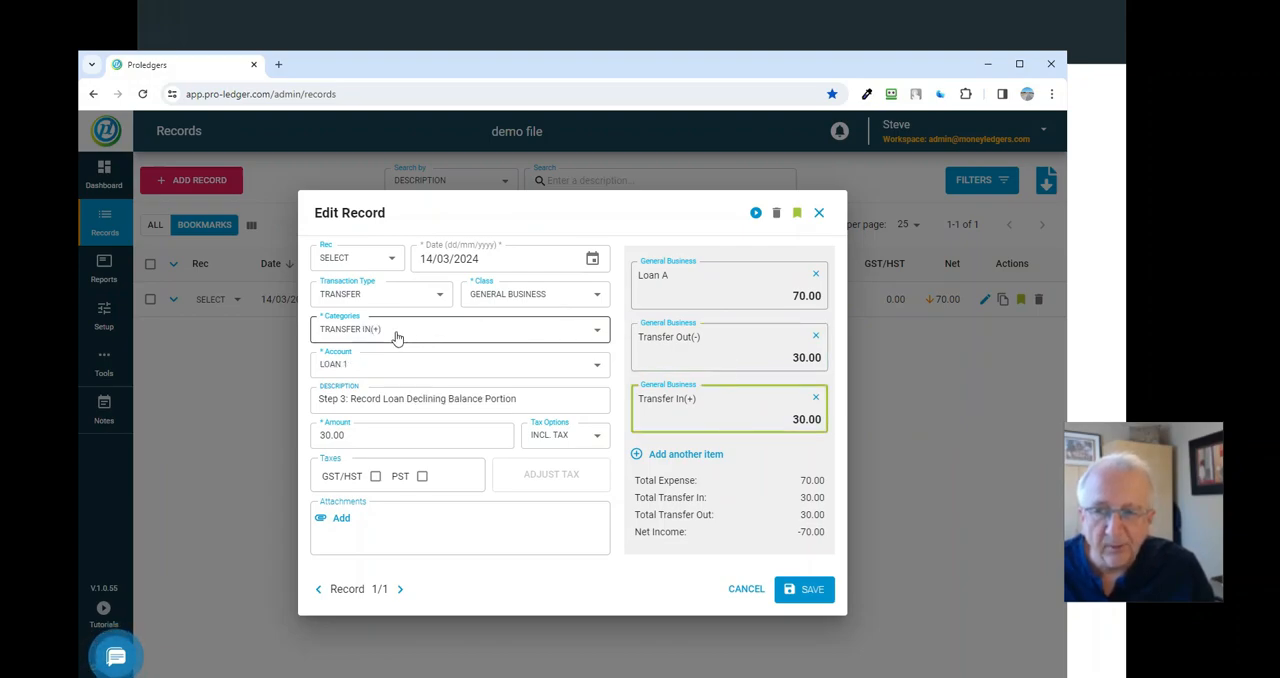
left_click(373, 367)
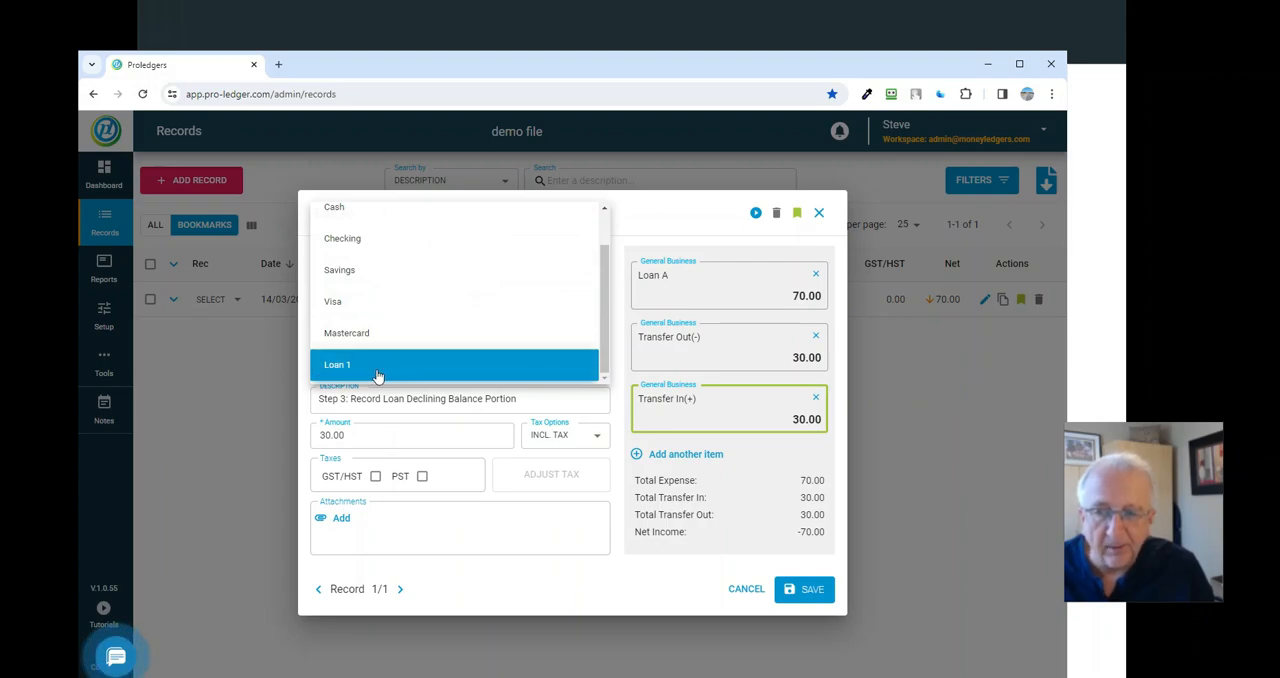
left_click(378, 372)
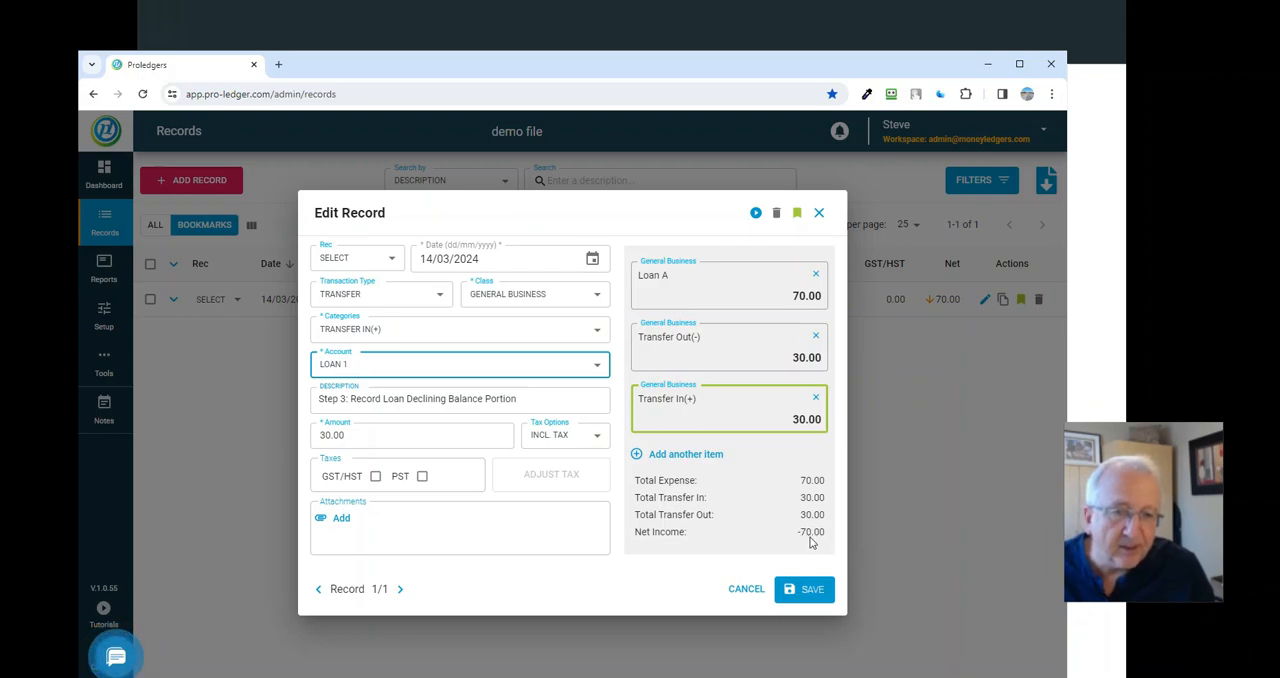
left_click(810, 592)
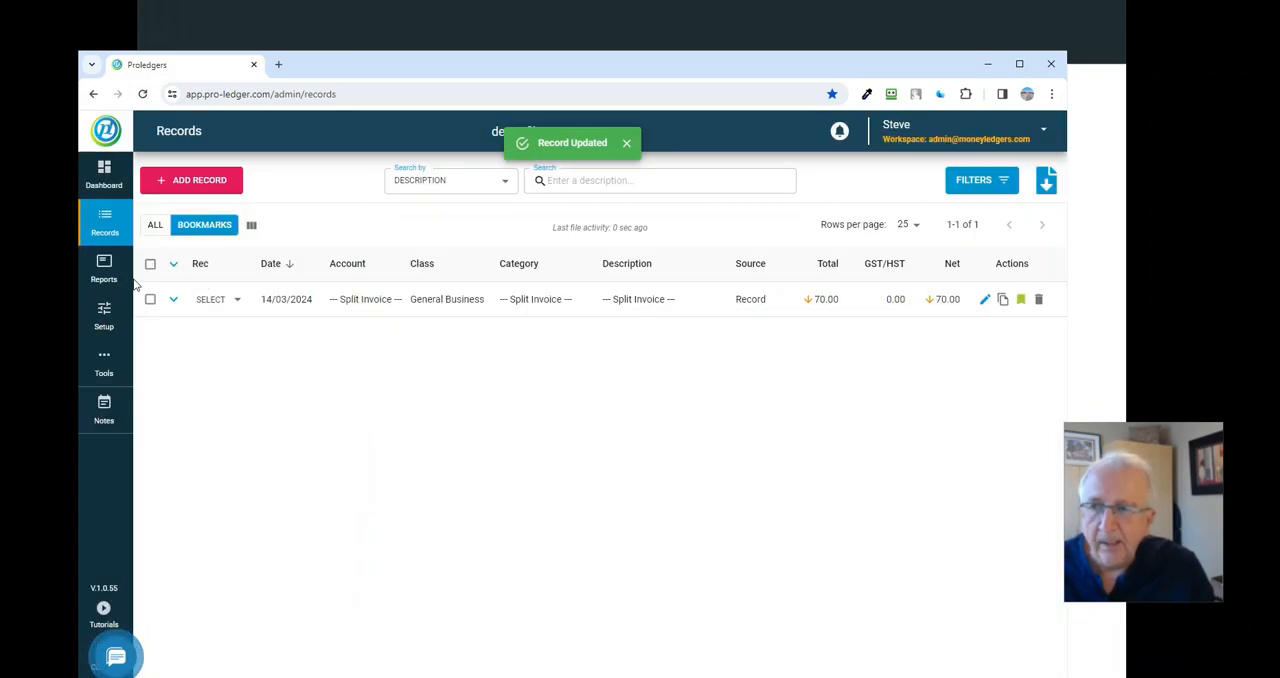
- Review the overall Profit and Loss report and the Accounts report, and return to the records list
left_click(112, 272)
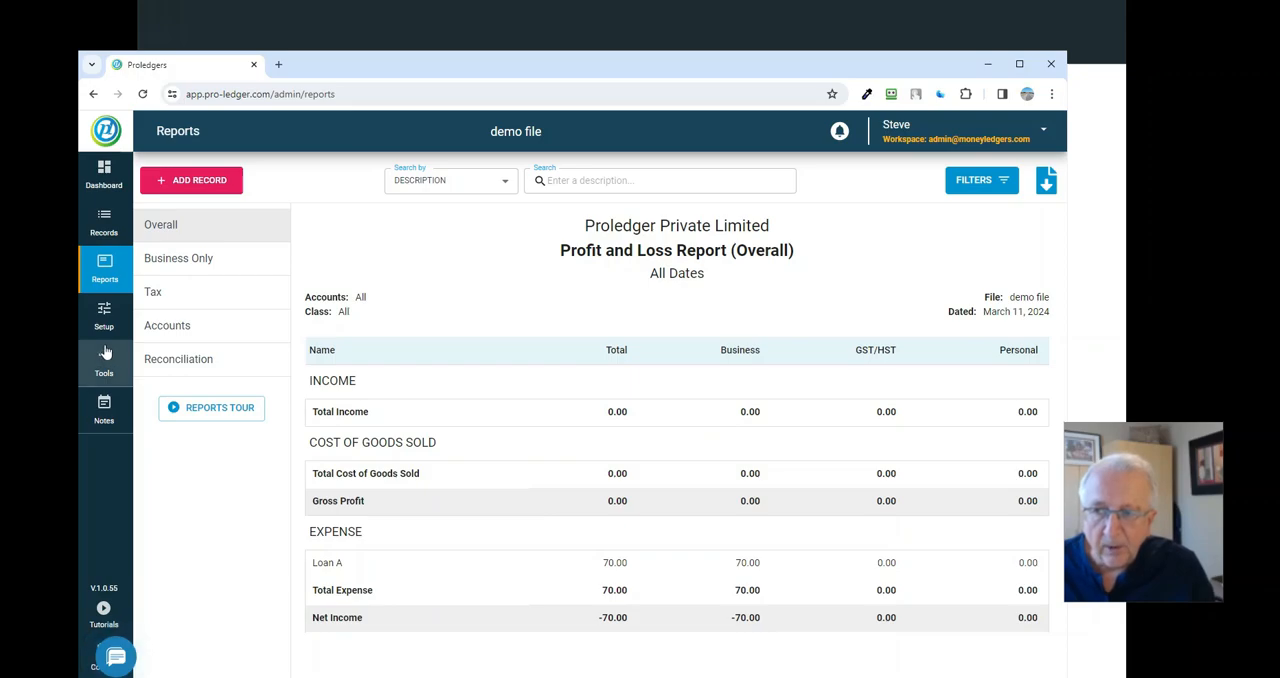
left_click(164, 330)
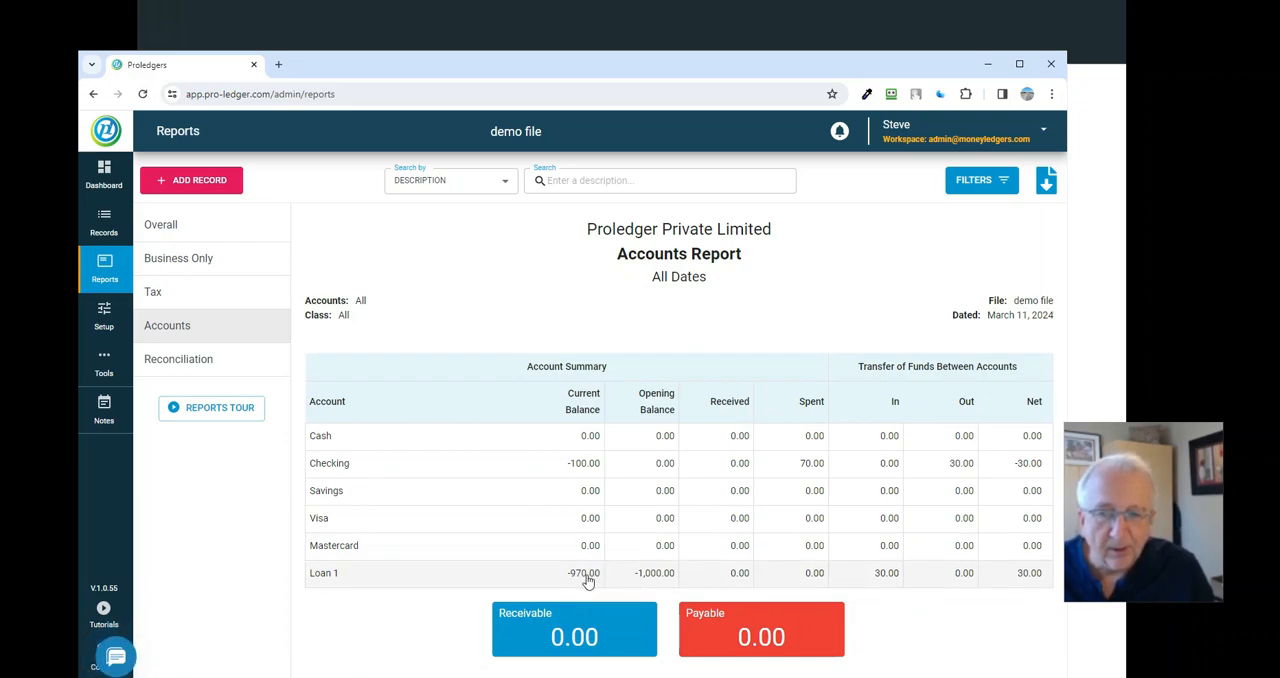
left_click(96, 219)
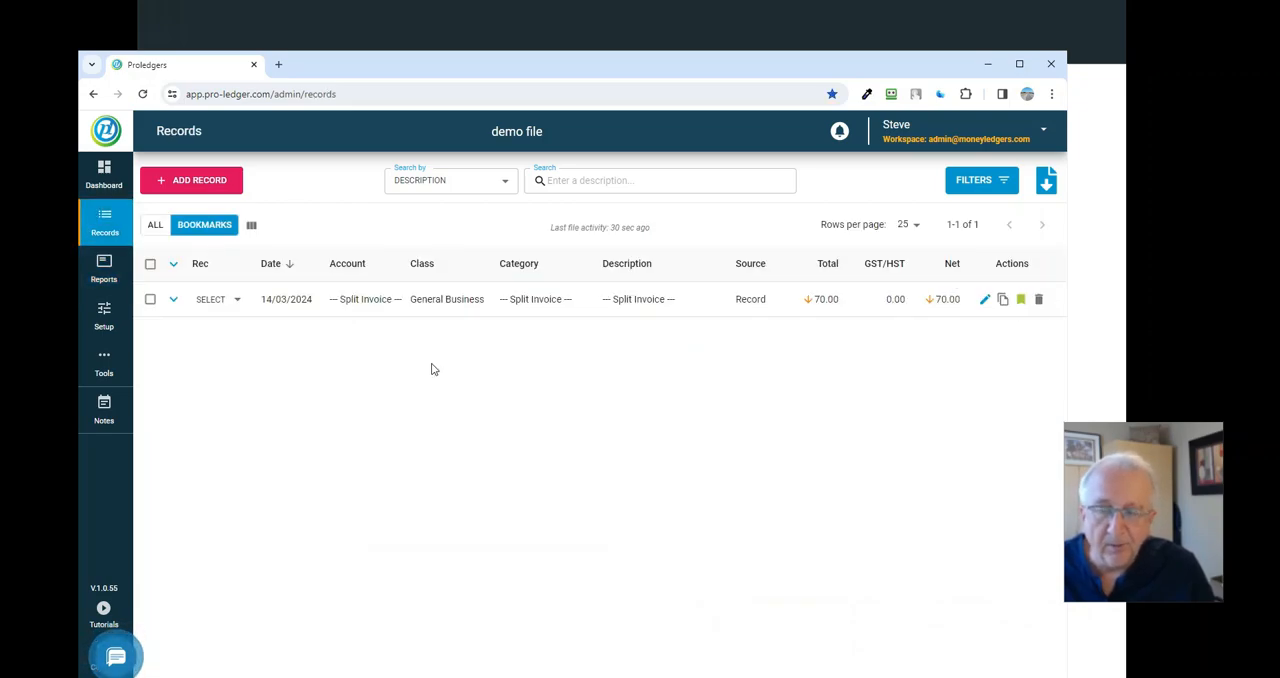
- Save the 14/03/2024 split loan record again and duplicate it as a second record
left_click(521, 303)
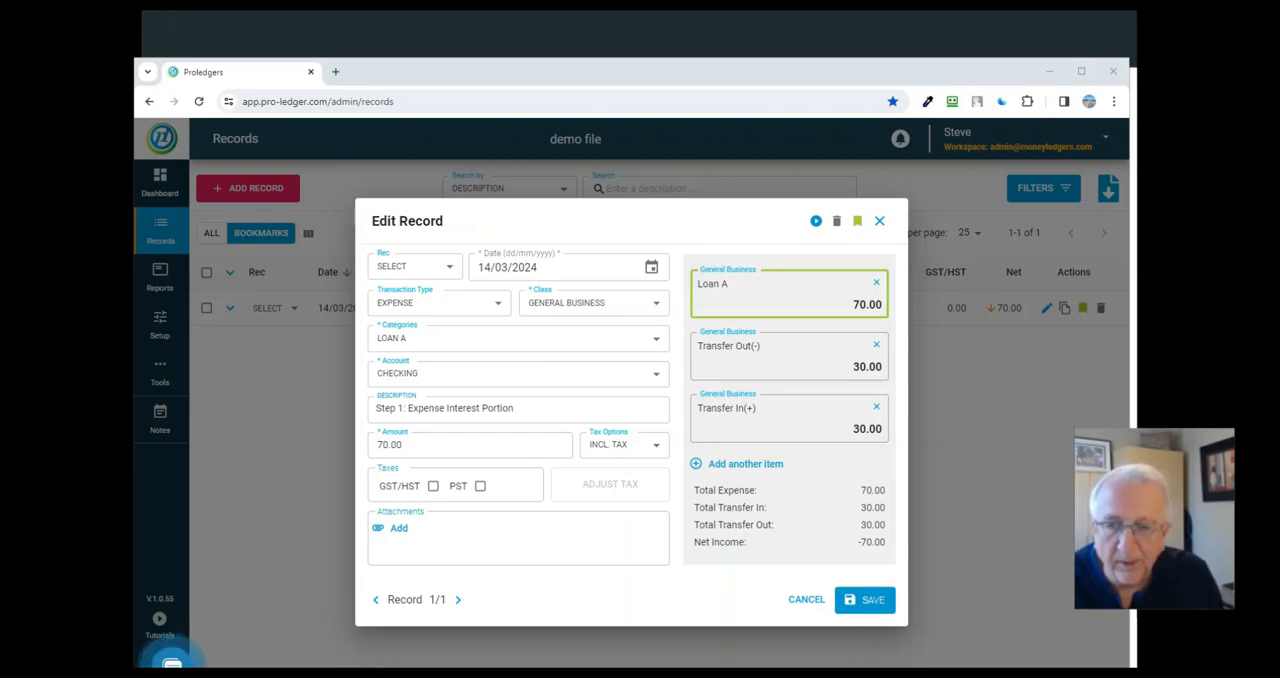
left_click(862, 604)
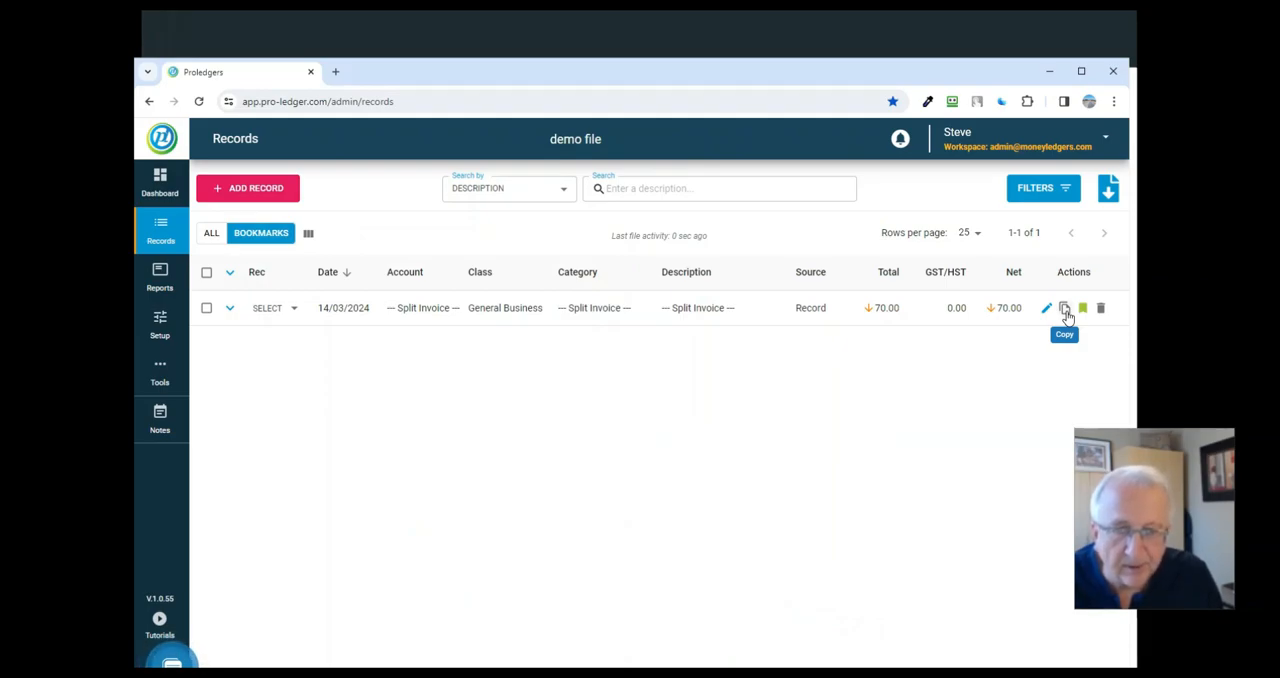
left_click(1065, 309)
left_click(859, 603)
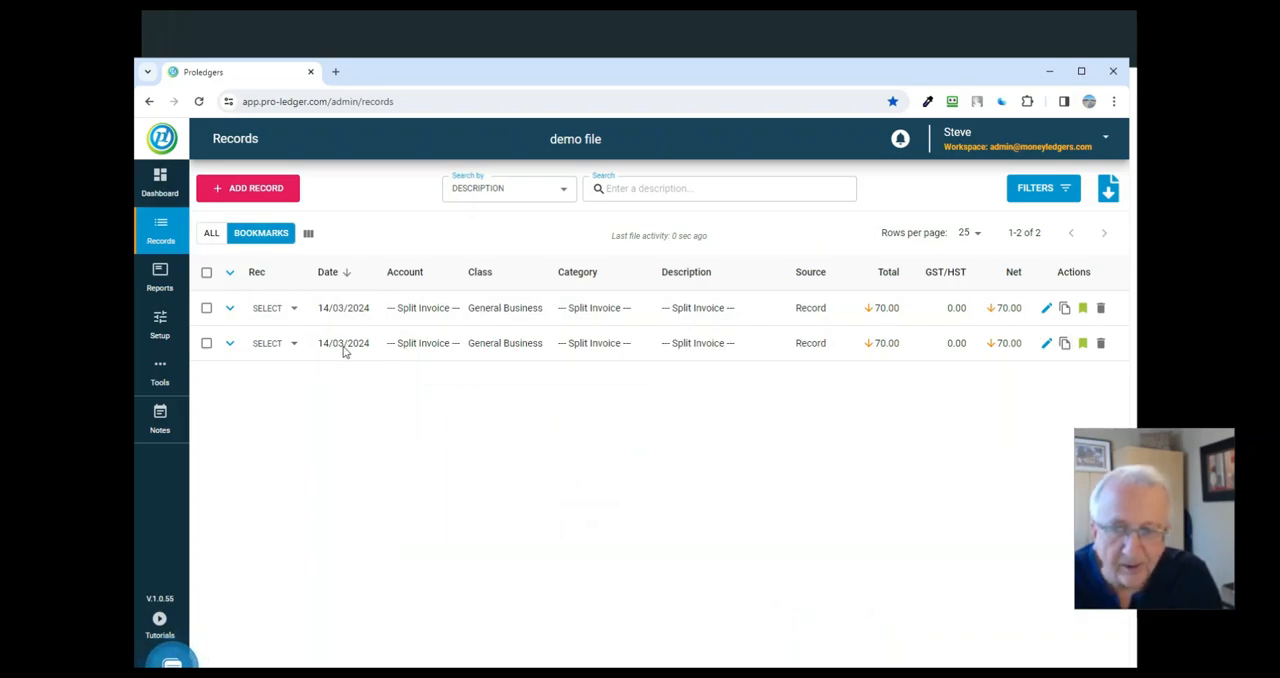
left_click(651, 354)
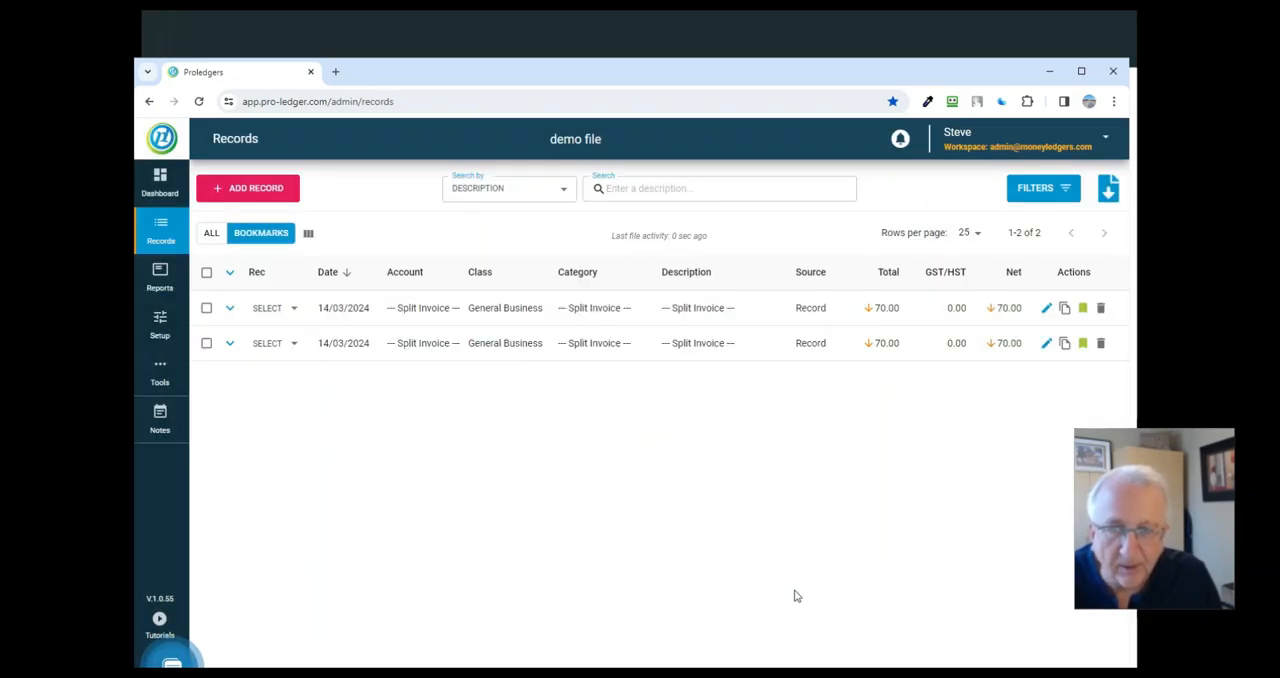
- Start a new expense record with the category Loan A and an amount of 100.00
left_click(246, 194)
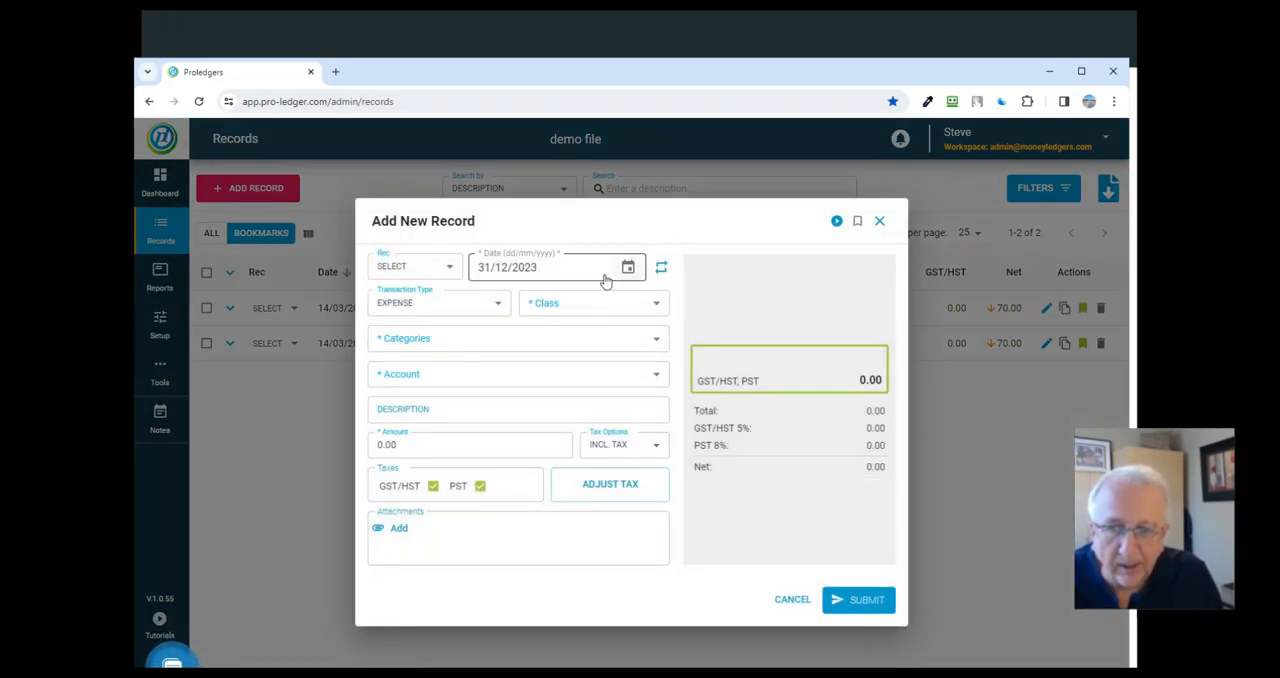
left_click(441, 346)
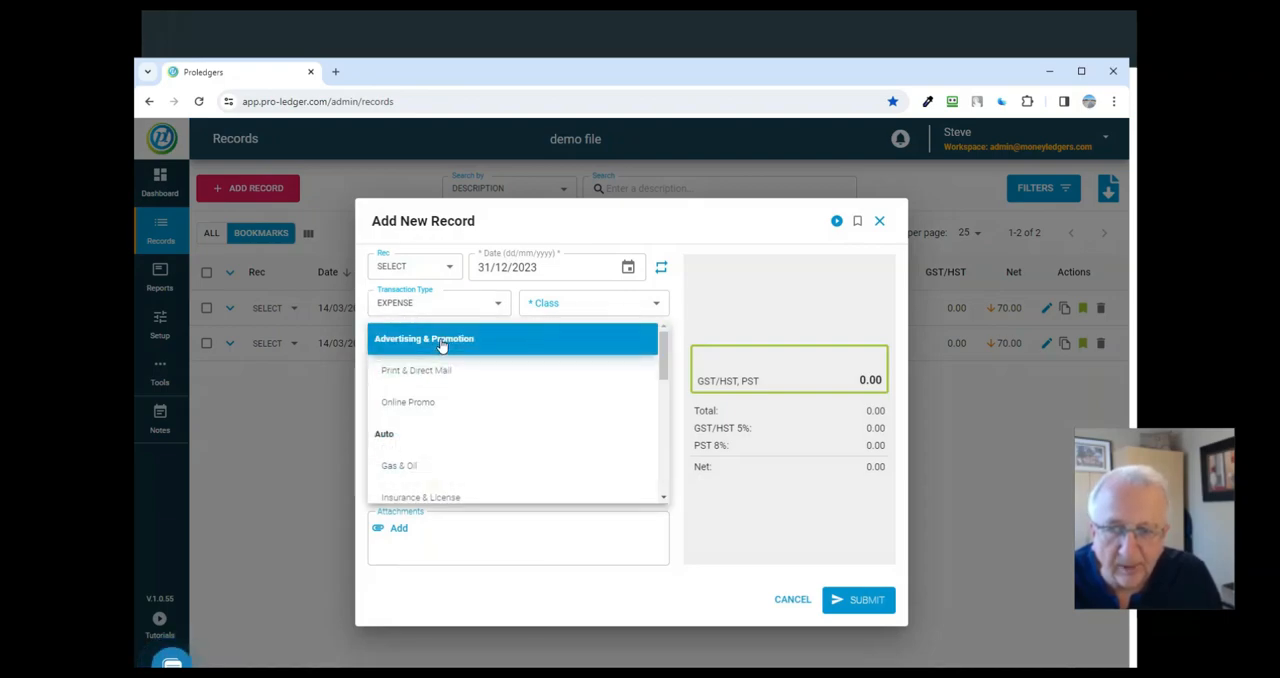
left_click_drag(660, 357, 646, 491)
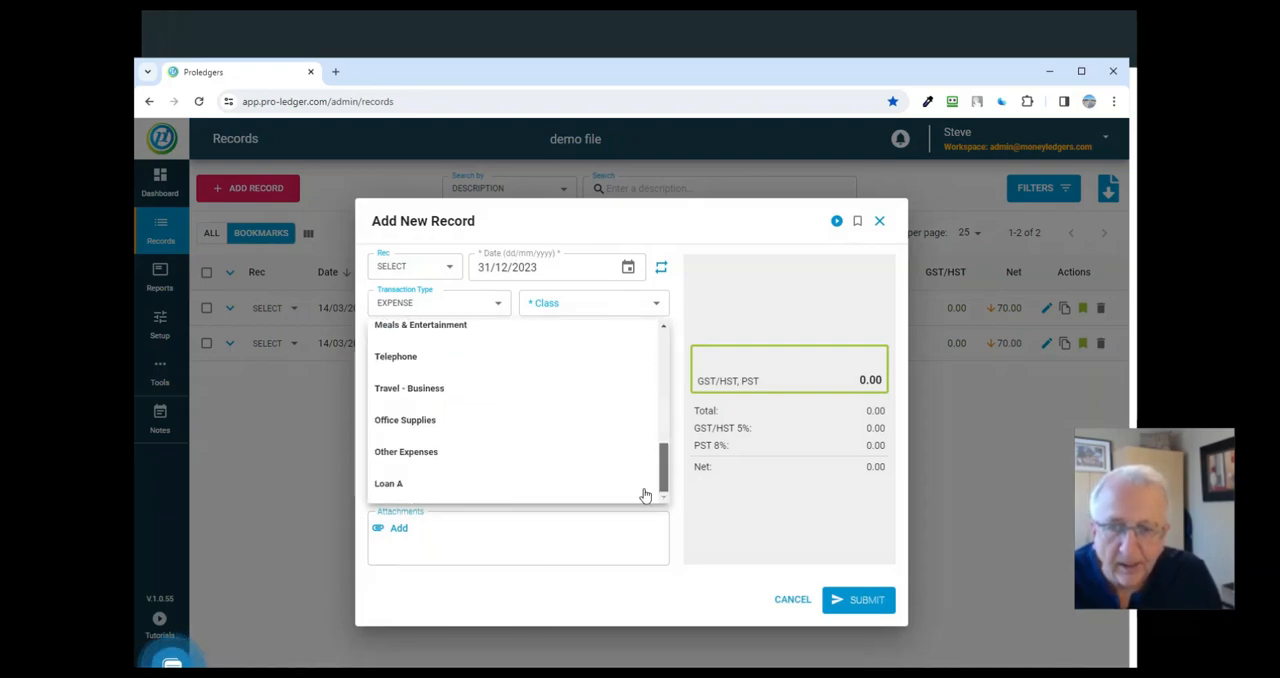
left_click(409, 480)
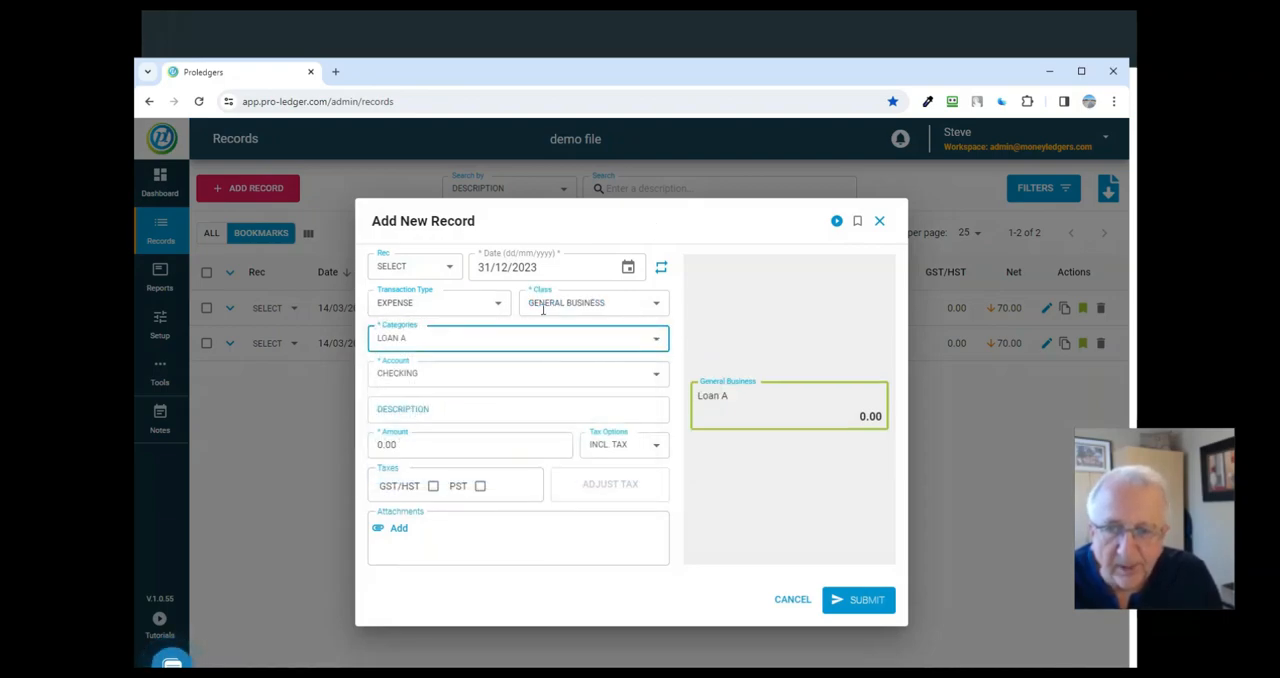
left_click(429, 446)
type("100")
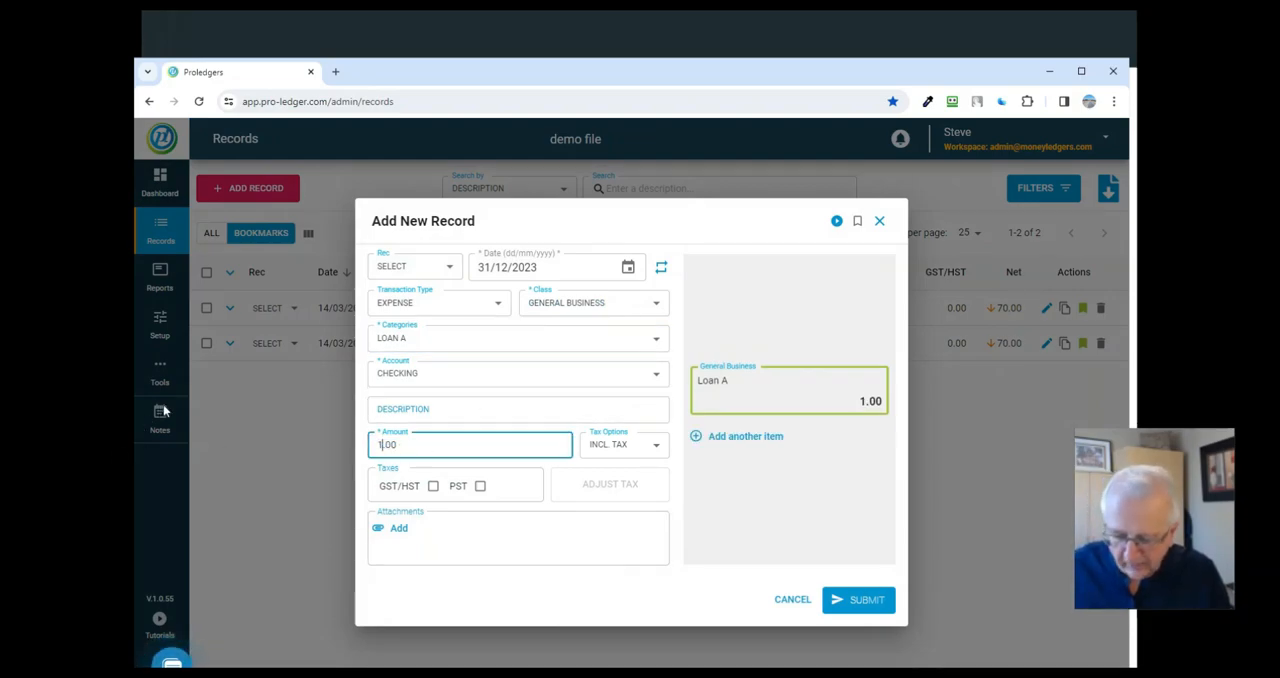
left_click(568, 590)
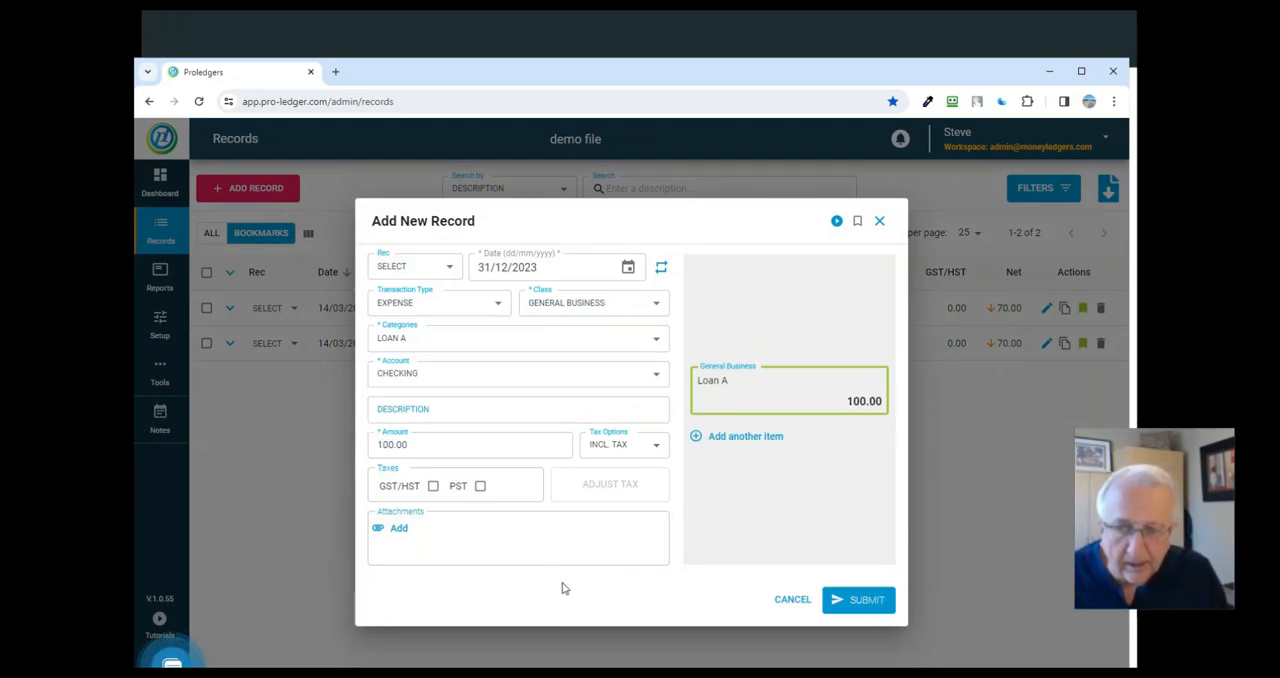
- Schedule the new record to repeat on 01/04/2024 and 01/05/2024
left_click(661, 270)
left_click(733, 268)
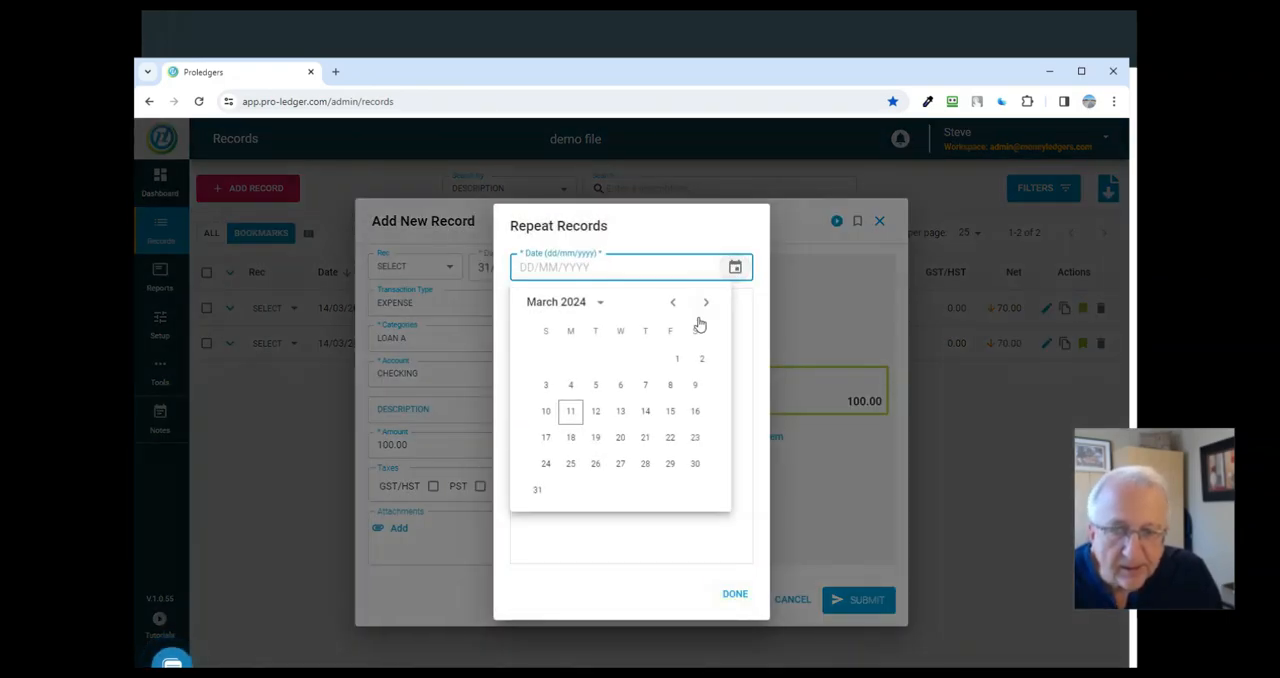
left_click(706, 302)
left_click(571, 359)
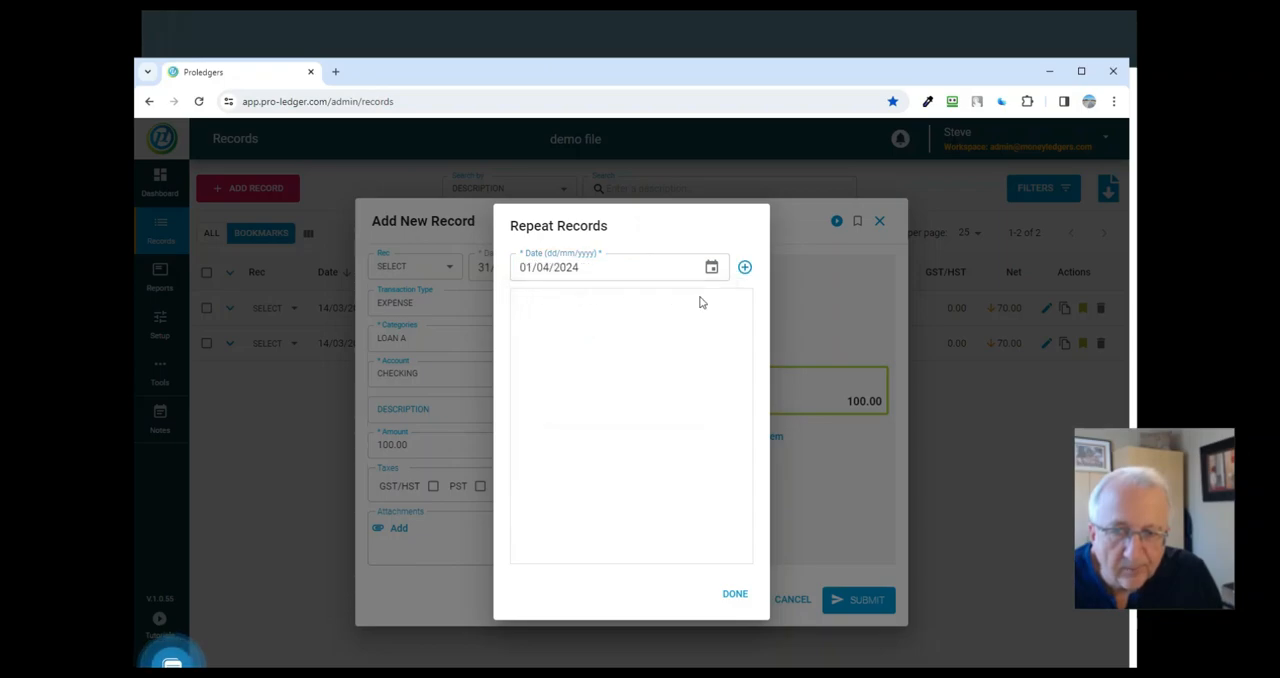
left_click(744, 268)
left_click(711, 267)
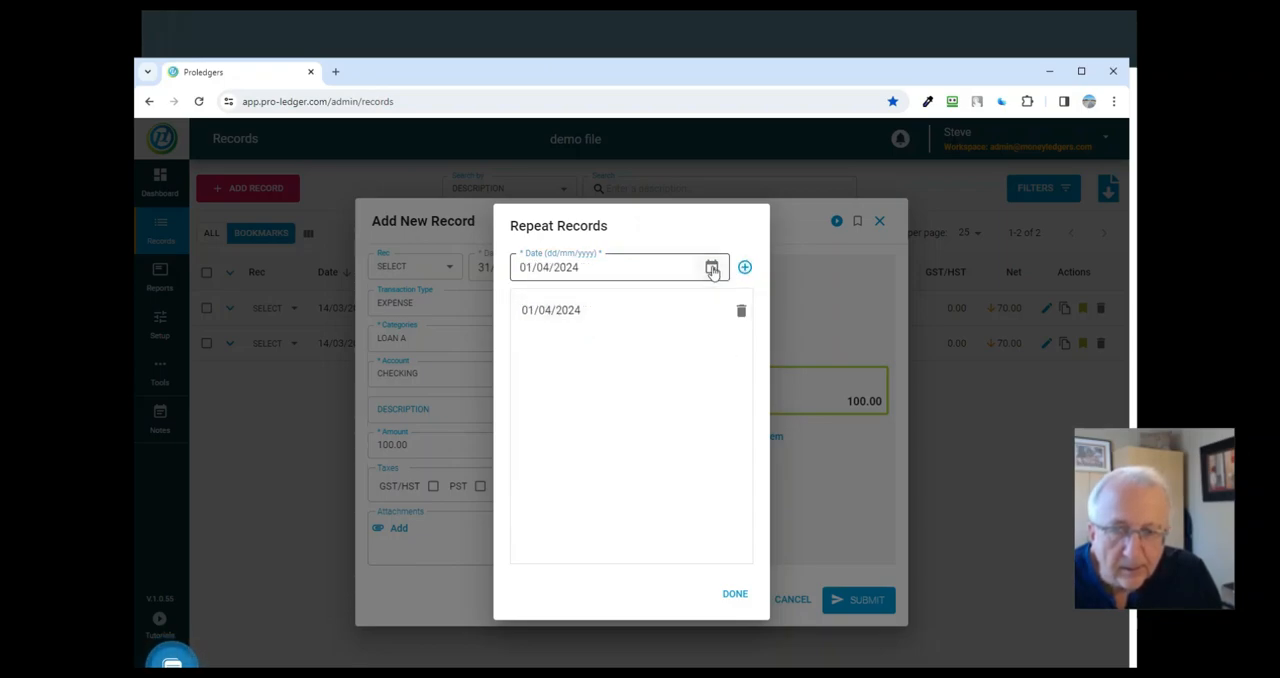
left_click(710, 305)
left_click(621, 362)
left_click(745, 268)
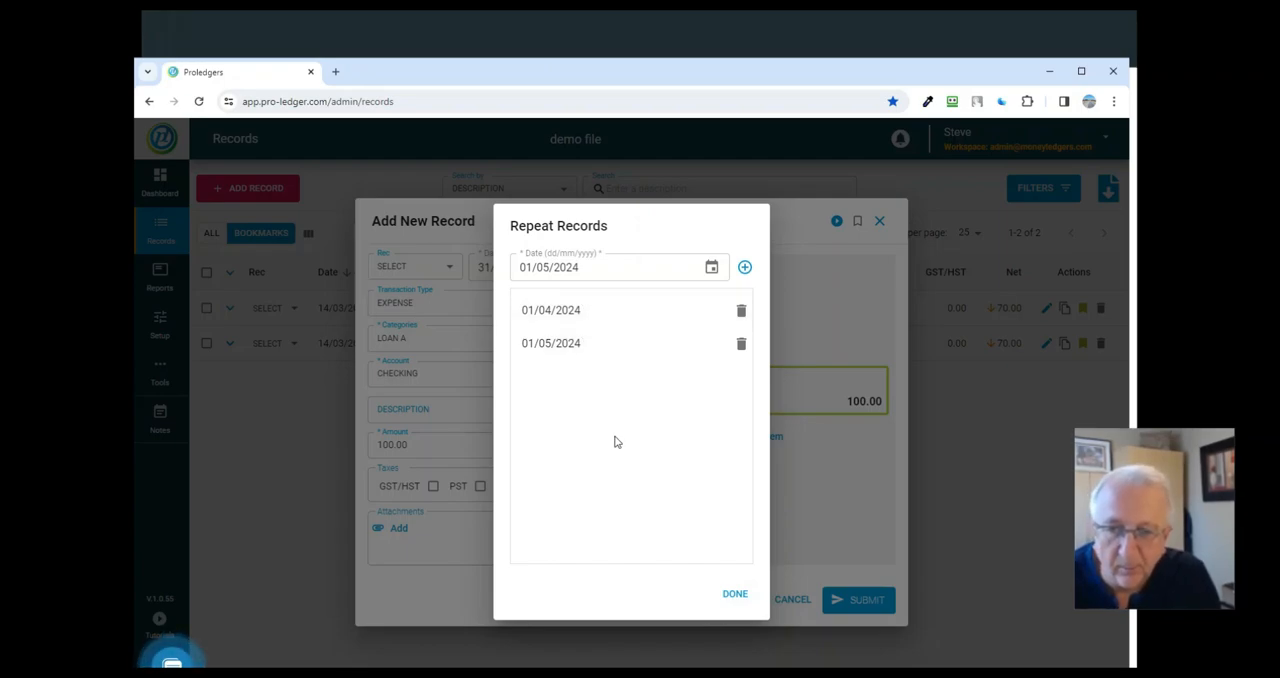
left_click(735, 597)
- Switch the new record's account to Payable and set it back to Checking
left_click(460, 378)
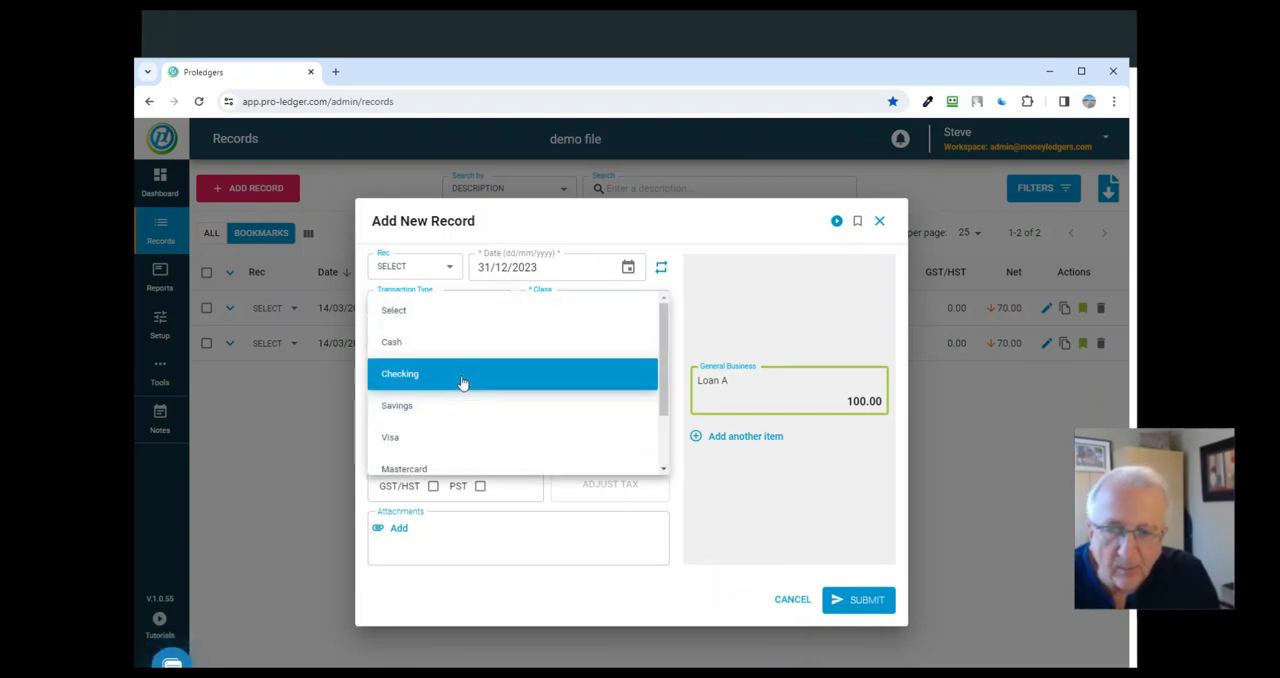
scroll(661, 373, "down", 2)
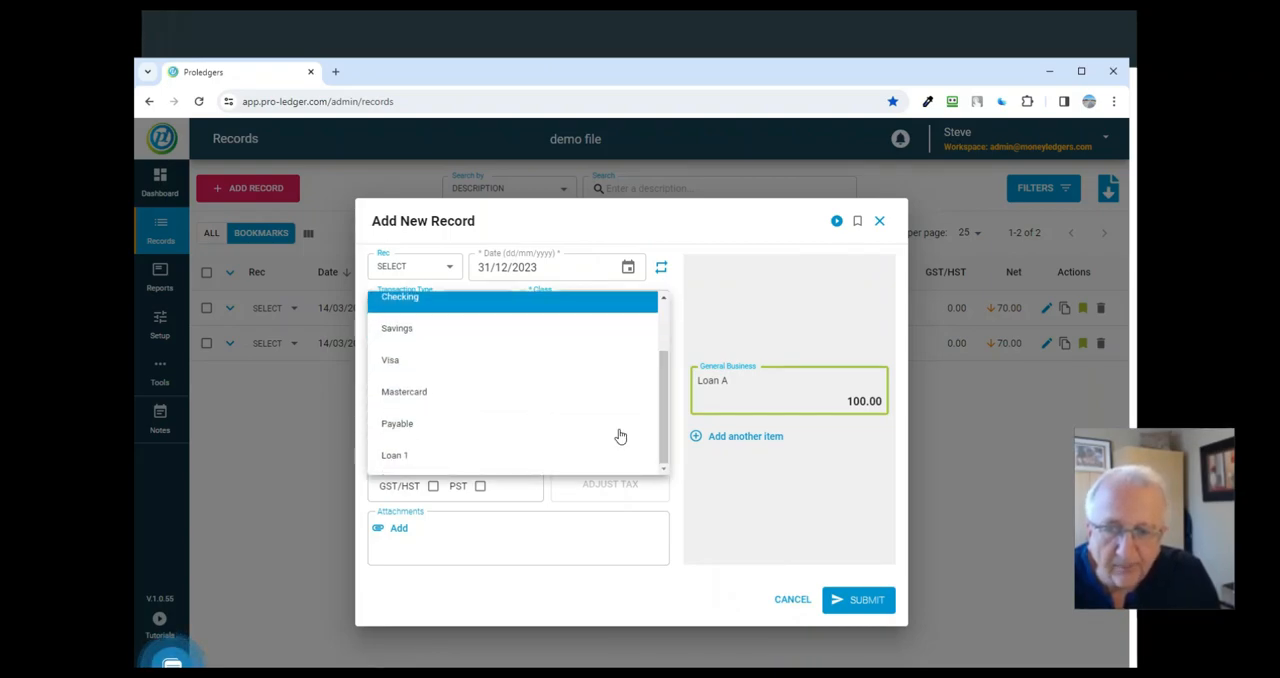
left_click(560, 431)
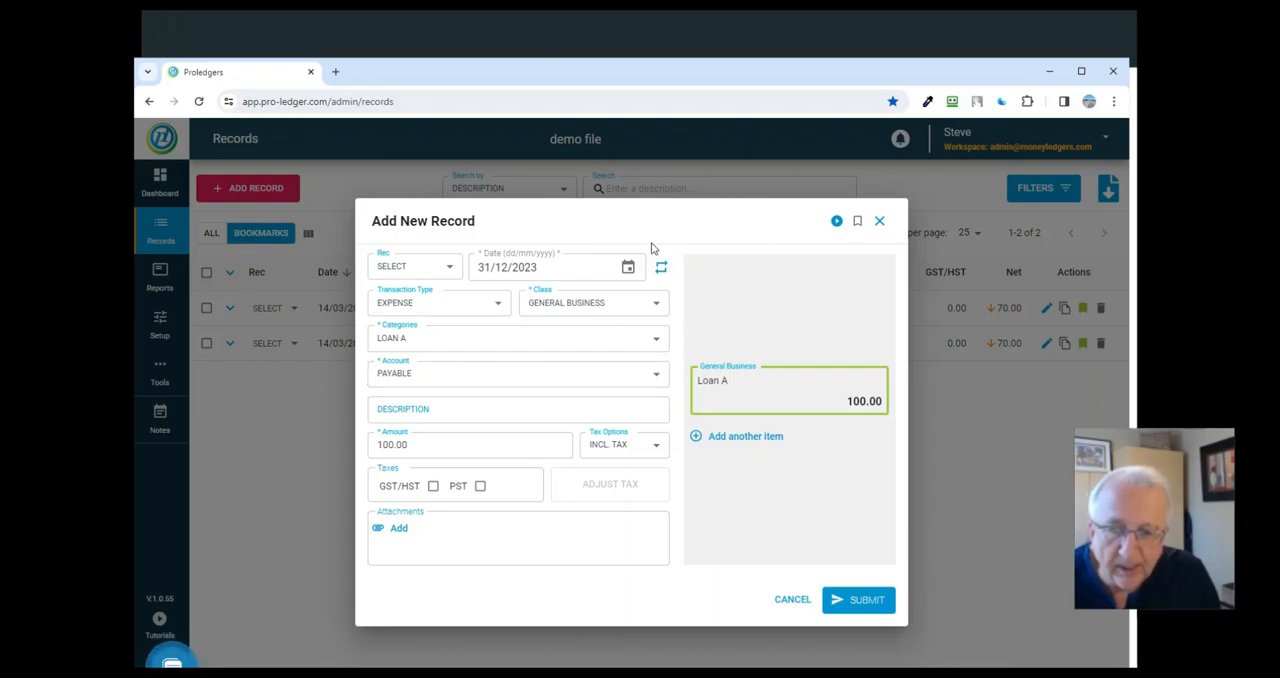
left_click(434, 377)
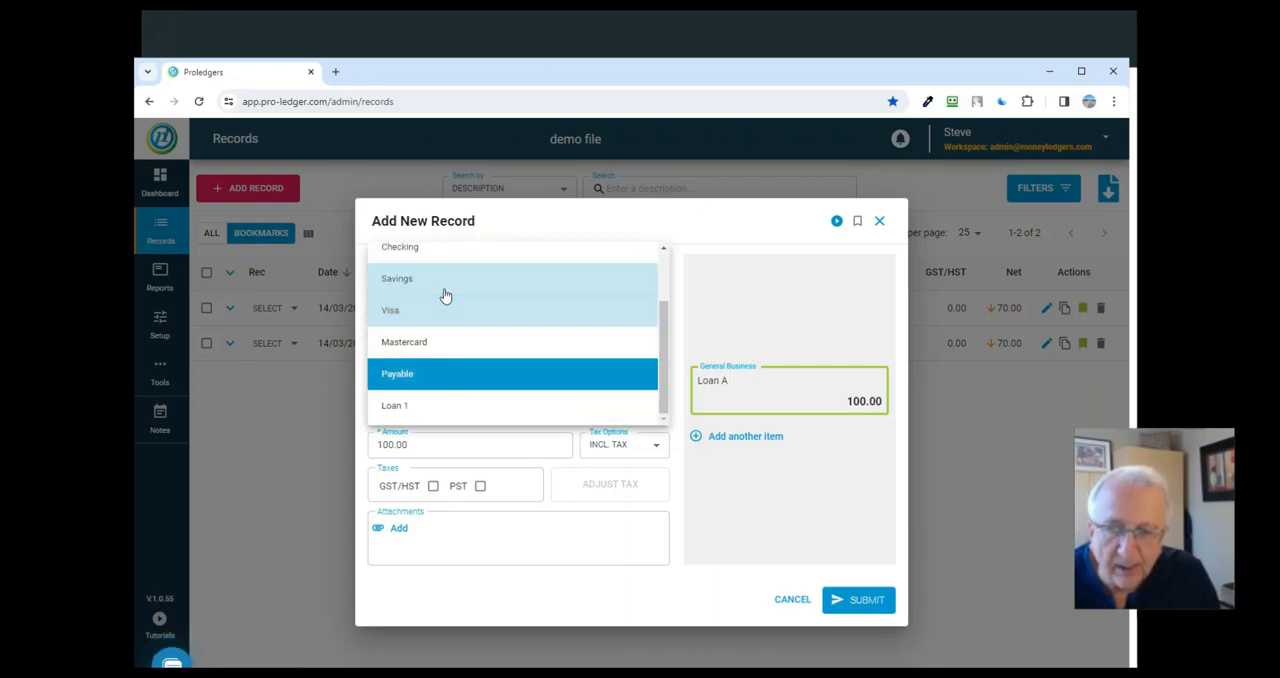
left_click(488, 252)
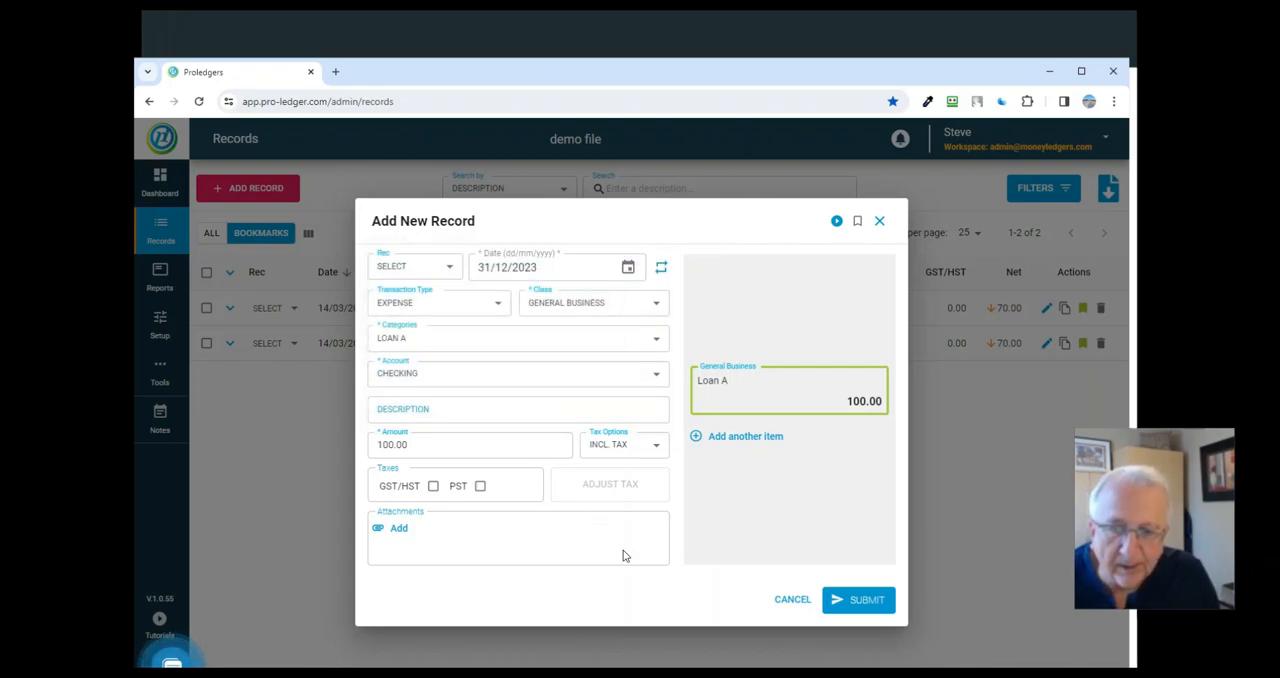